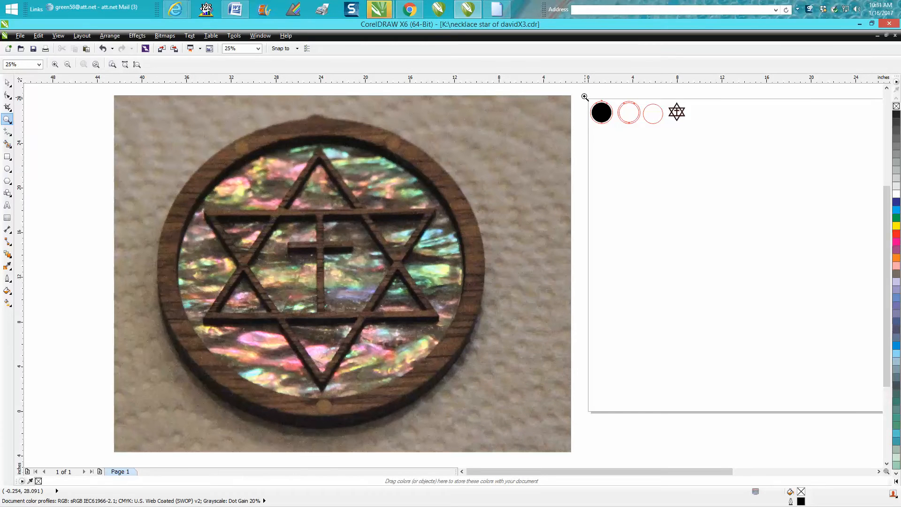
# Examine the pendant's part outlines, including the plain circle and the black-filled base, and compare their peg holes with the pegs in the photo.
pyautogui.moveTo(584, 95); pyautogui.dragTo(765, 146)
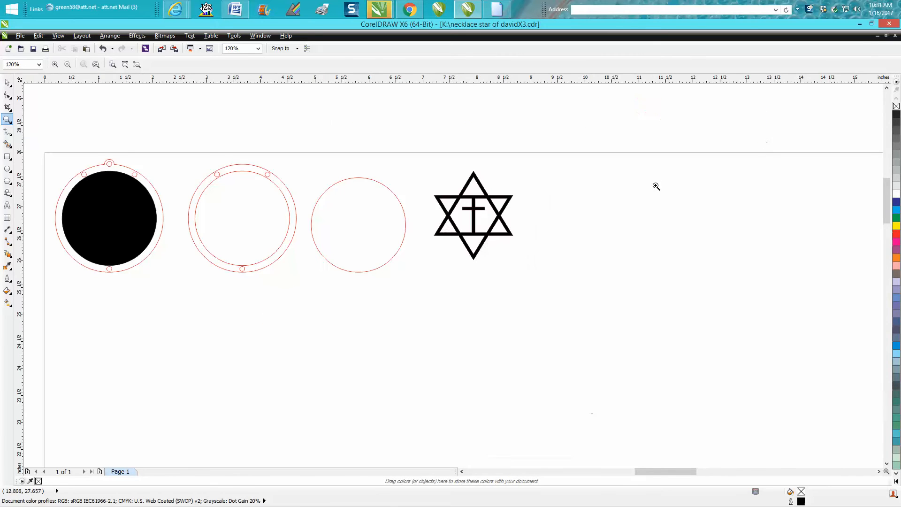
pyautogui.click(8, 81)
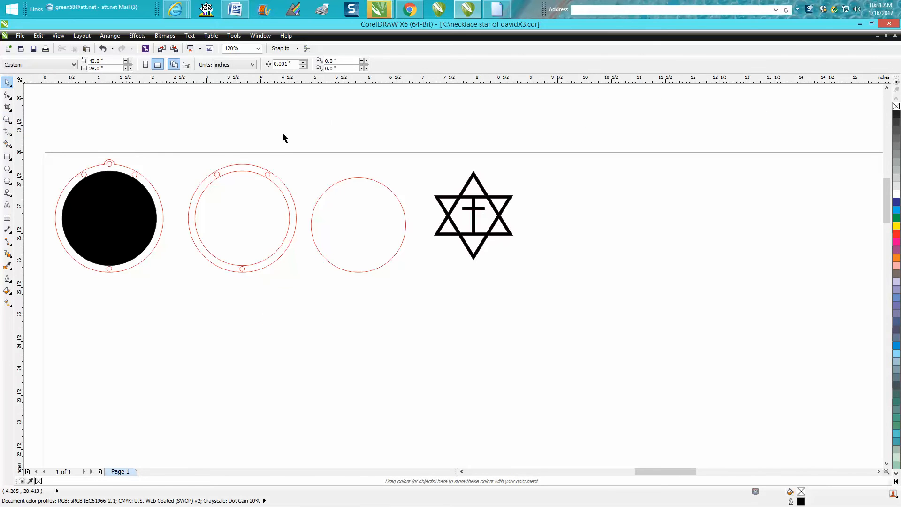
pyautogui.click(349, 182)
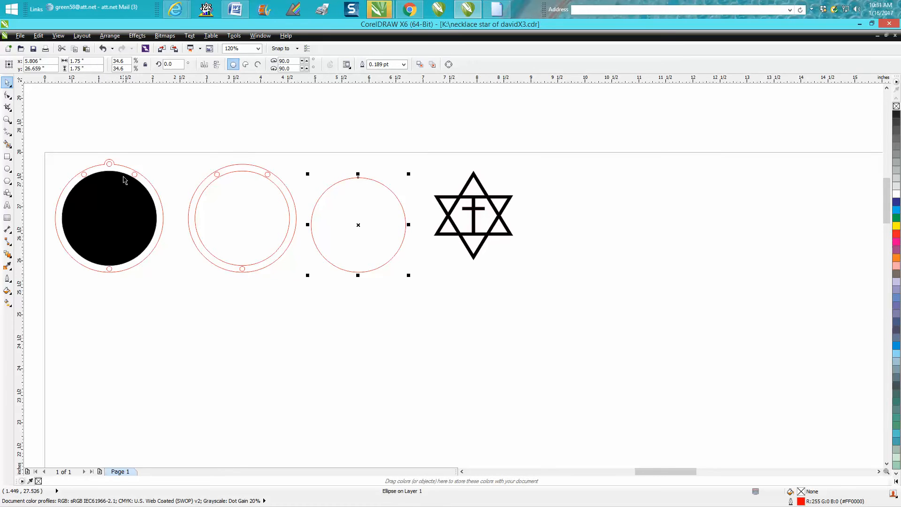
pyautogui.click(119, 197)
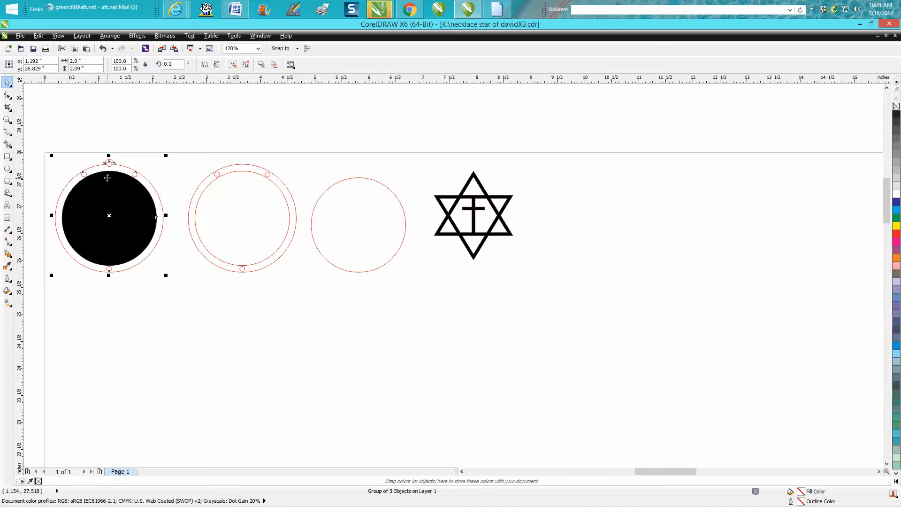
pyautogui.click(136, 158)
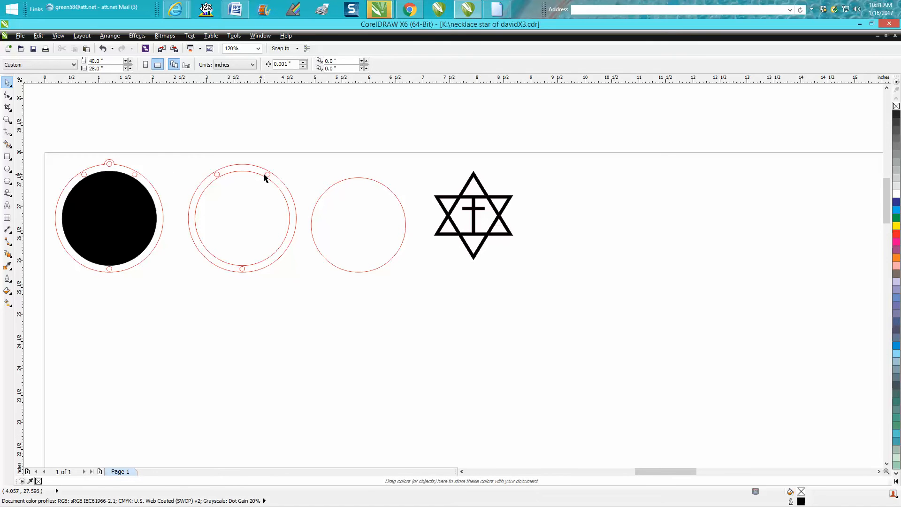
pyautogui.scroll(-4, 157, 197)
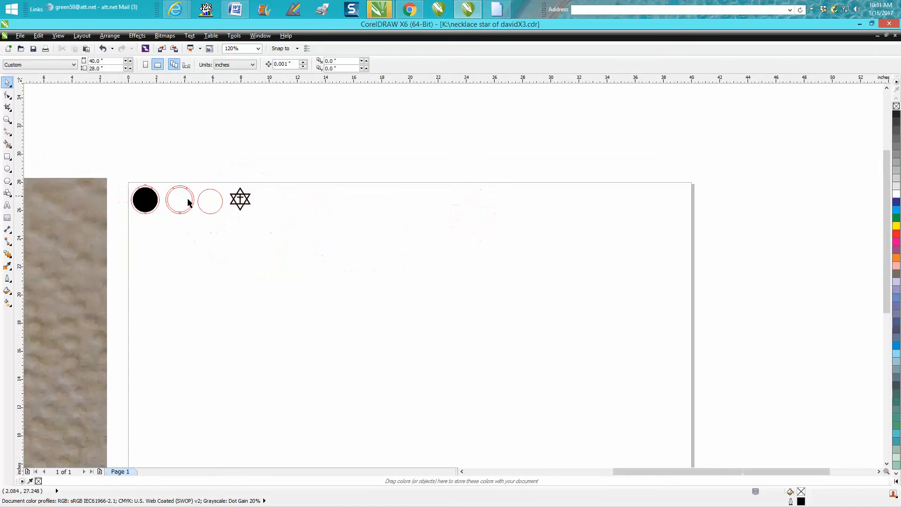
pyautogui.scroll(-2, 224, 213)
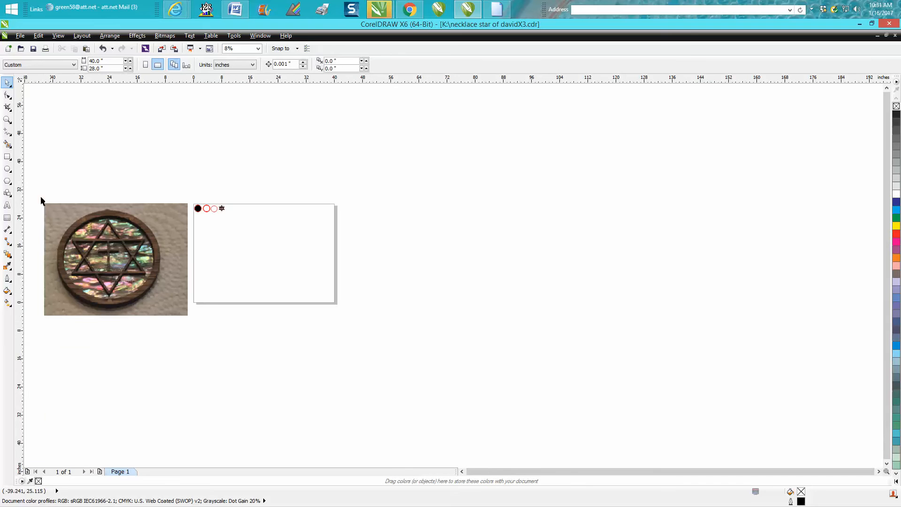
pyautogui.click(7, 119)
pyautogui.moveTo(71, 205); pyautogui.dragTo(167, 239)
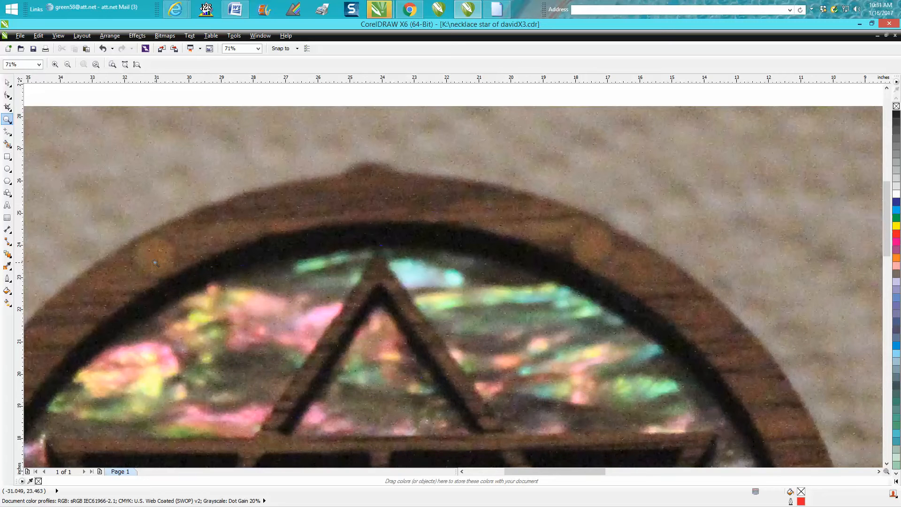
pyautogui.scroll(-4, 155, 263)
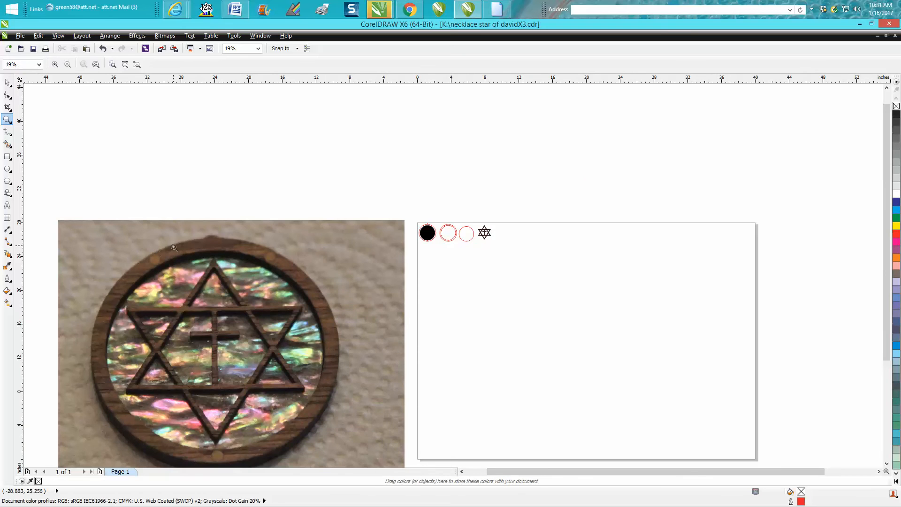
# Move the ring group centre-on-centre over the black-filled base to check the fit, and place it back directly beside the base.
pyautogui.moveTo(410, 218); pyautogui.dragTo(505, 255)
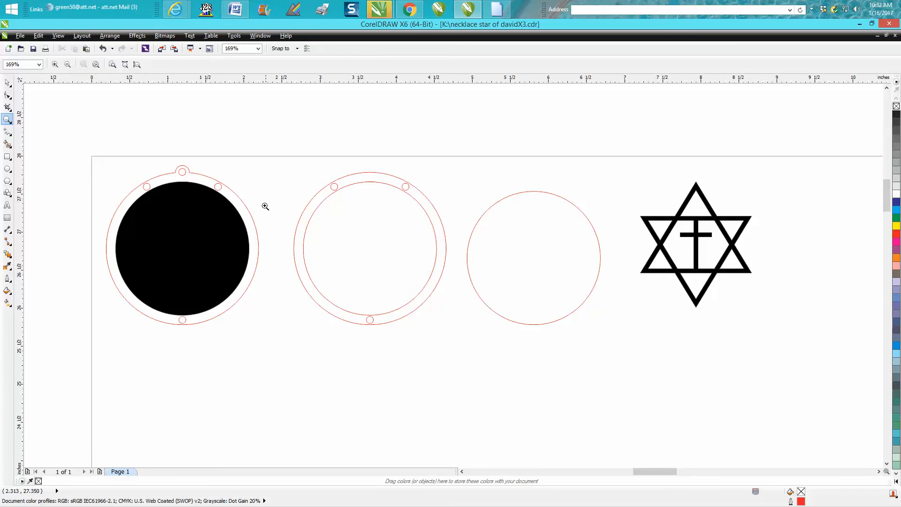
pyautogui.click(8, 83)
pyautogui.click(370, 183)
pyautogui.moveTo(370, 247); pyautogui.dragTo(182, 248)
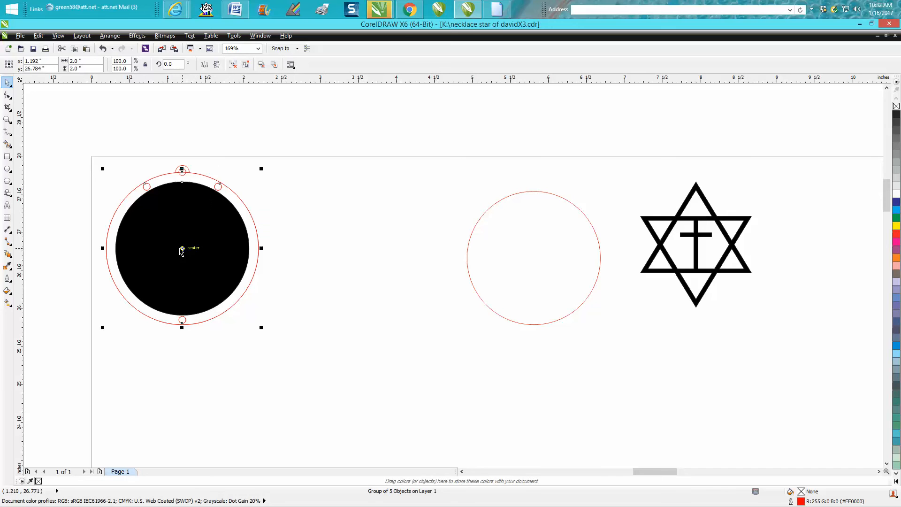
pyautogui.moveTo(183, 249); pyautogui.dragTo(343, 247)
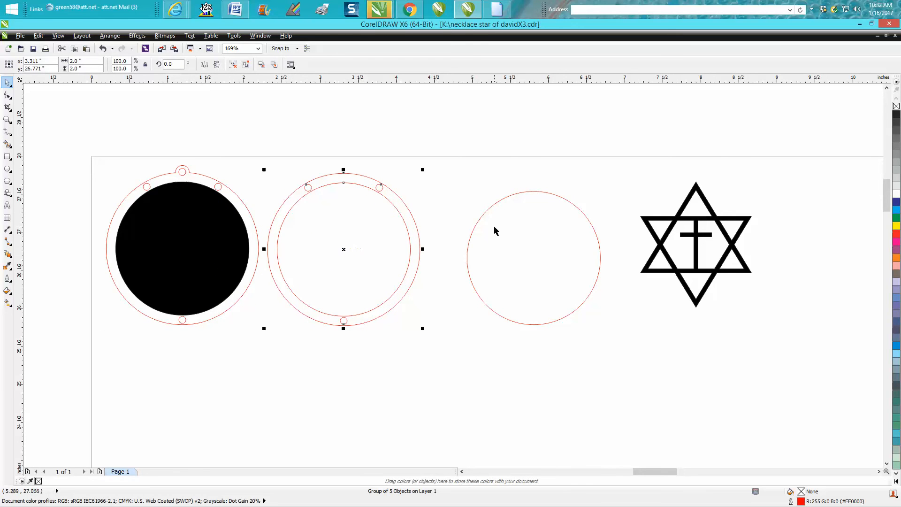
# Try moving the black star with cross down off its red outline copy, and undo that move.
pyautogui.click(502, 203)
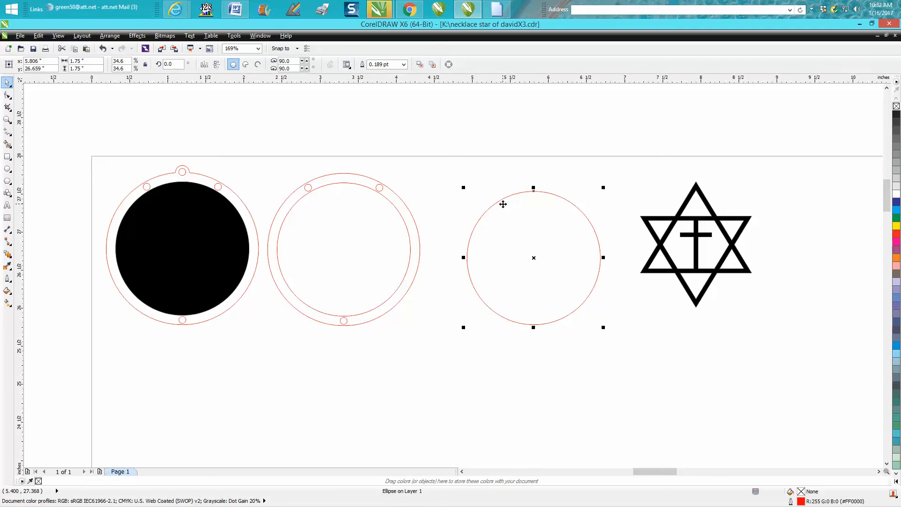
pyautogui.click(664, 239)
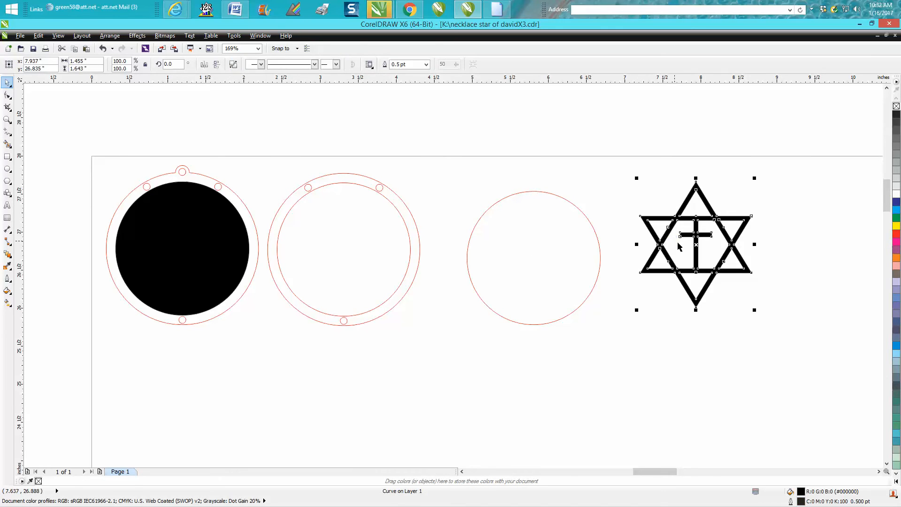
pyautogui.moveTo(692, 250); pyautogui.dragTo(674, 312)
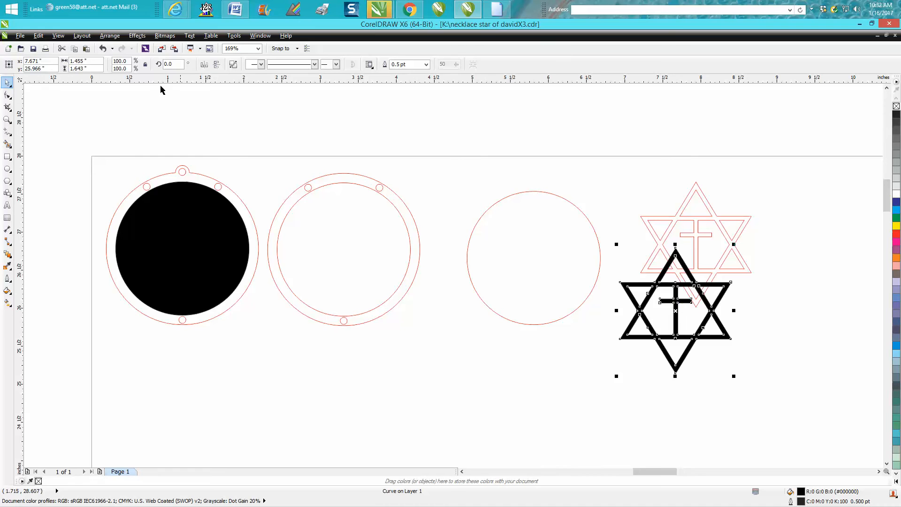
pyautogui.click(105, 51)
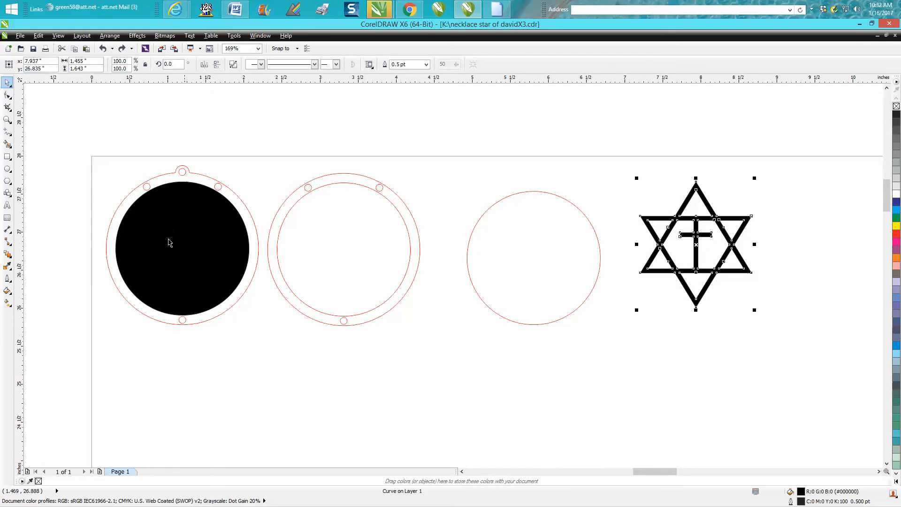
# Examine the wooden ring, hanging tab and star overlay in the finished pendant photo.
pyautogui.scroll(-3, 248, 255)
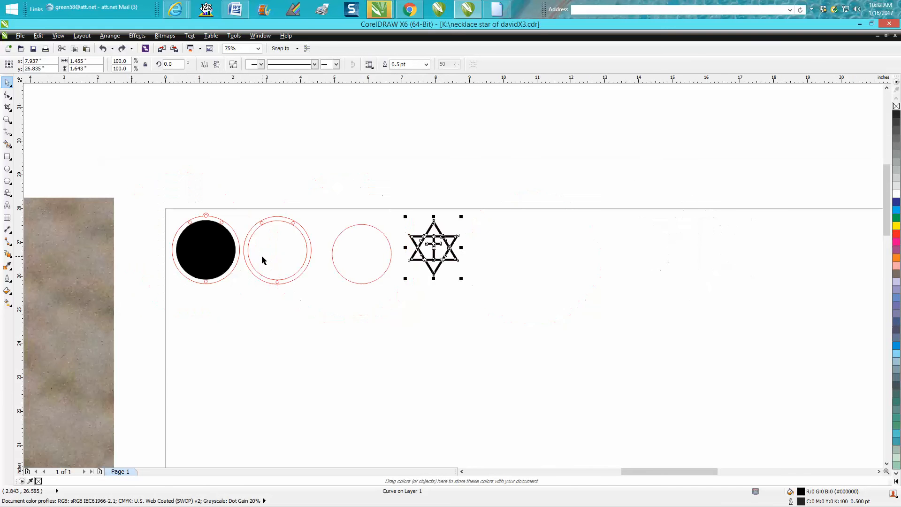
pyautogui.scroll(-4, 263, 256)
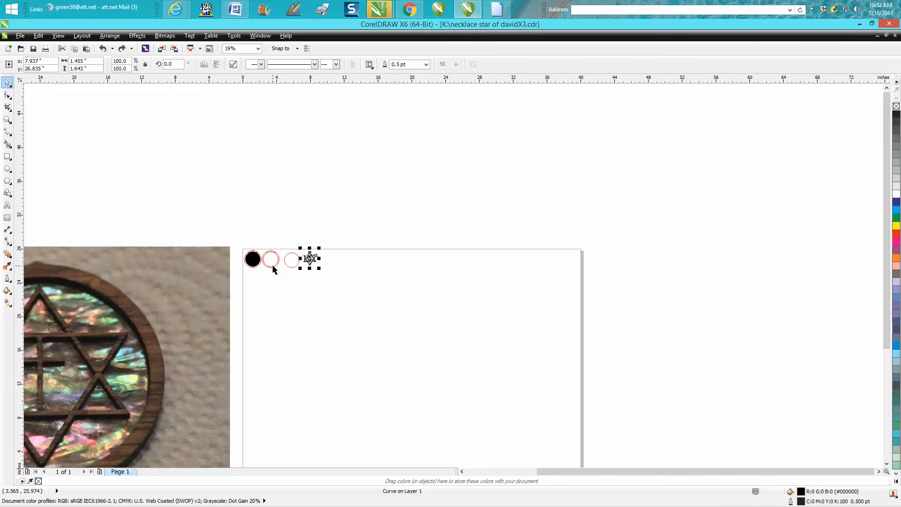
pyautogui.scroll(-2, 273, 270)
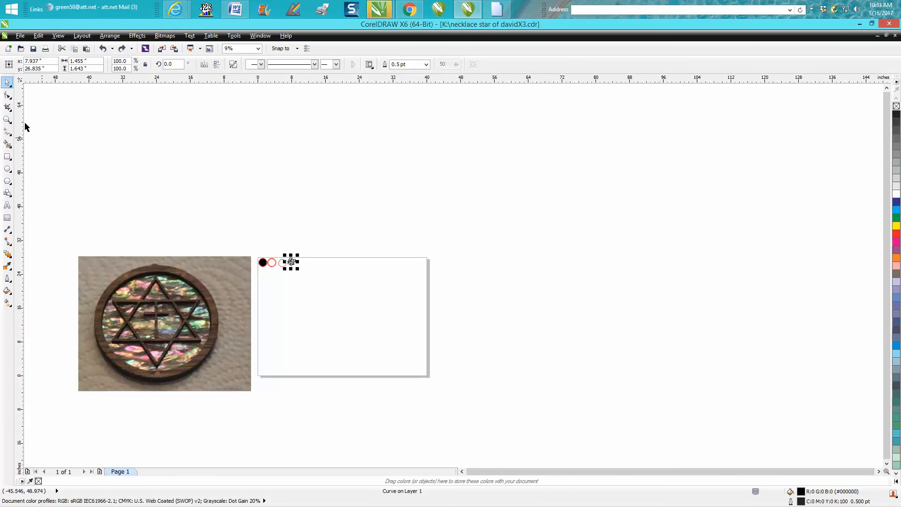
pyautogui.click(7, 120)
pyautogui.moveTo(96, 230); pyautogui.dragTo(260, 385)
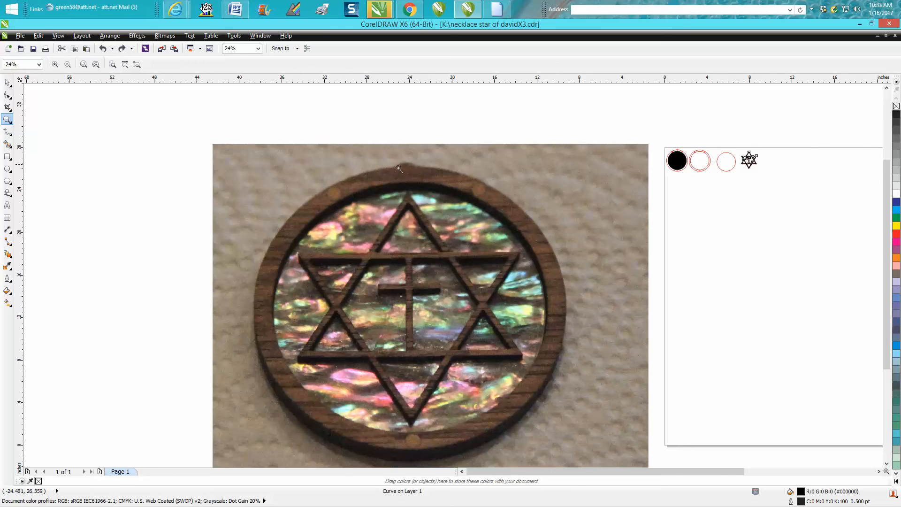
# Move the black star off its red outline copy into empty space beside it, and move the plain circle above the page.
pyautogui.moveTo(659, 140); pyautogui.dragTo(786, 194)
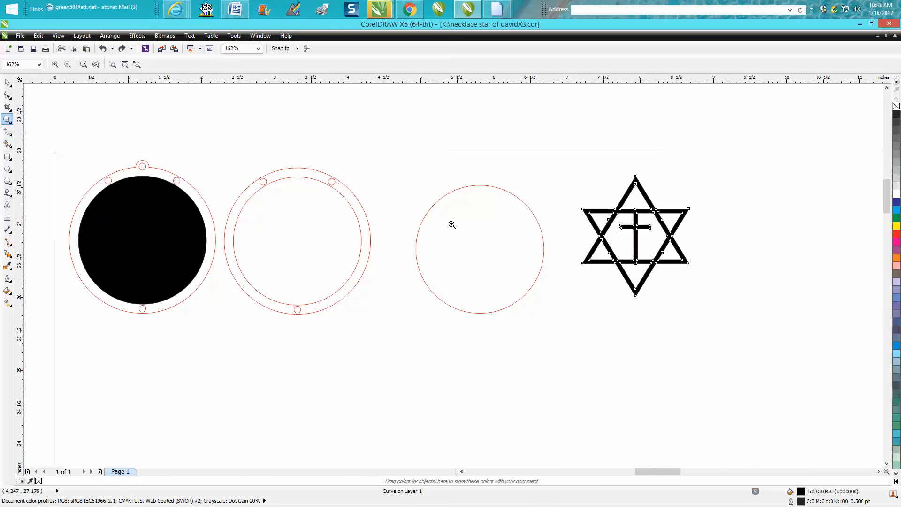
pyautogui.click(7, 83)
pyautogui.click(530, 156)
pyautogui.click(637, 228)
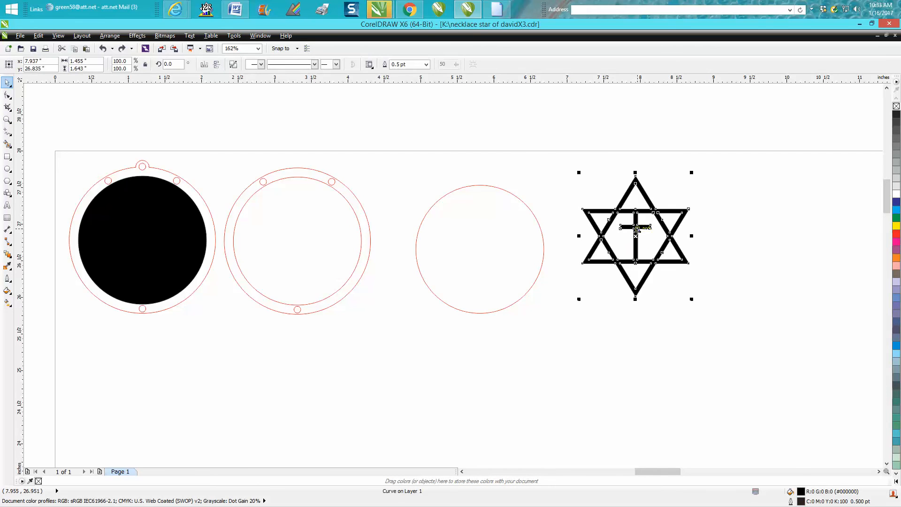
pyautogui.moveTo(635, 235); pyautogui.dragTo(755, 234)
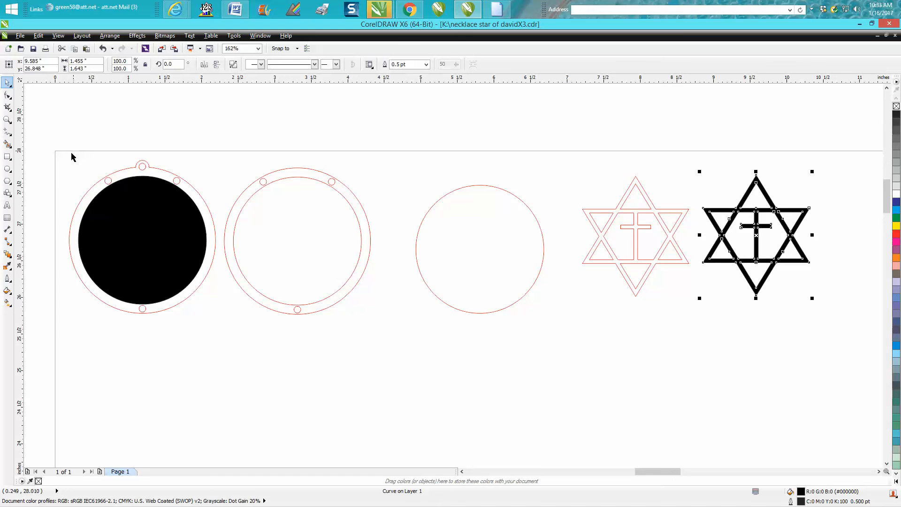
pyautogui.click(460, 193)
pyautogui.moveTo(484, 247); pyautogui.dragTo(555, 219)
# Place the red star outline next to the ring, and draw a rectangle about 6.89 by 2.60 inches from the page corner around the three parts.
pyautogui.scroll(-2, 427, 143)
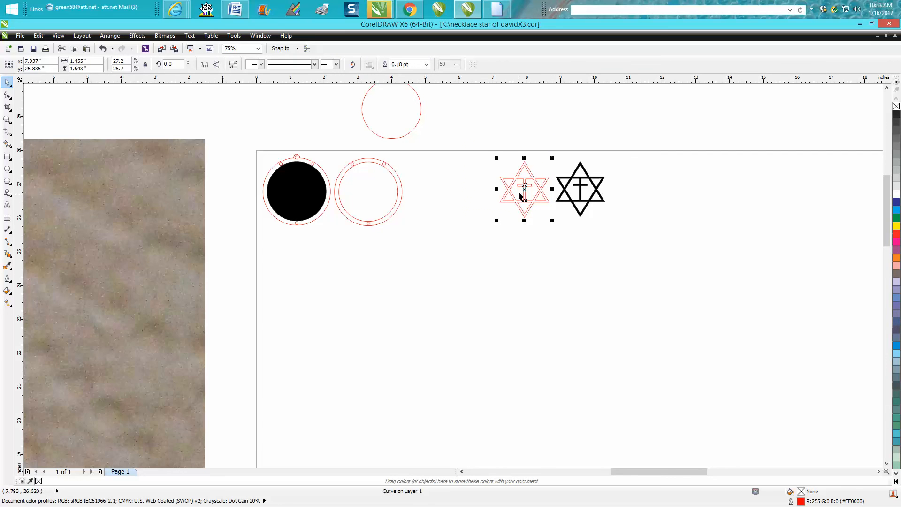
pyautogui.moveTo(524, 190); pyautogui.dragTo(435, 190)
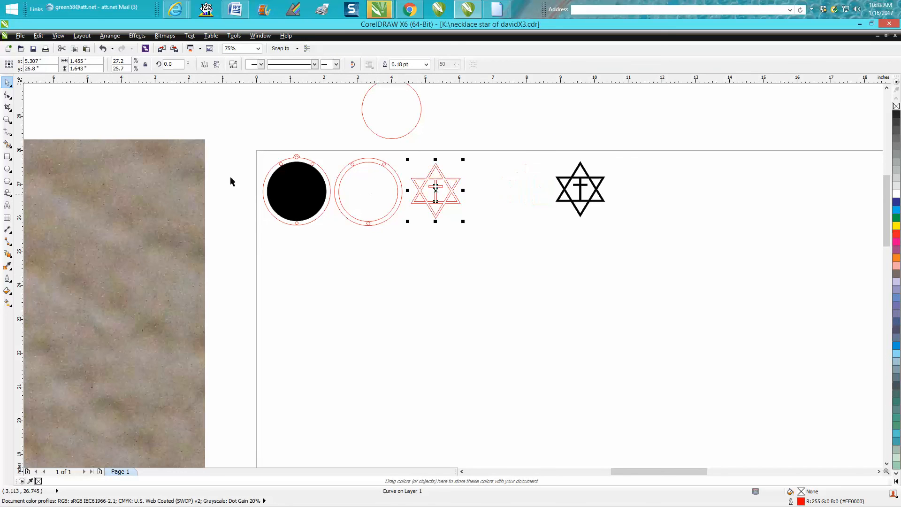
pyautogui.click(8, 156)
pyautogui.moveTo(257, 151); pyautogui.dragTo(489, 239)
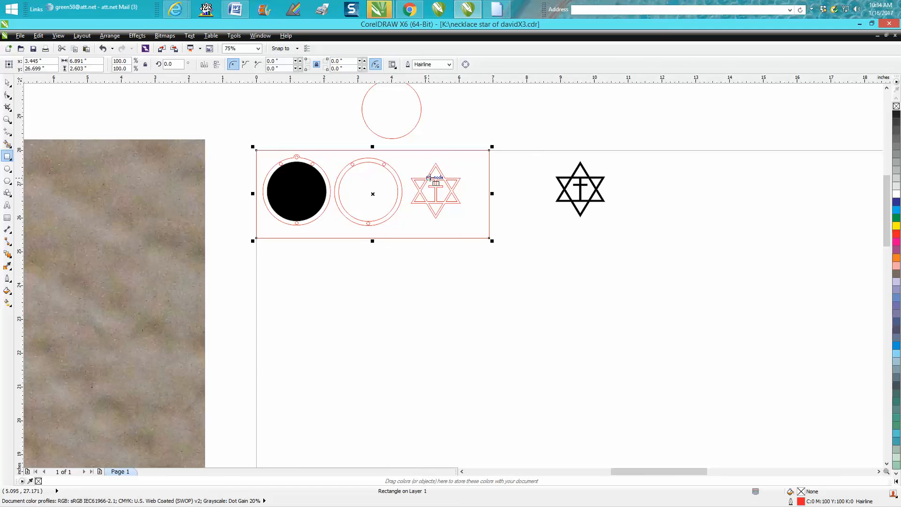
# Compare the finished pendant photo with the framed part layout and a close-up of the black star with cross.
pyautogui.scroll(-2, 428, 177)
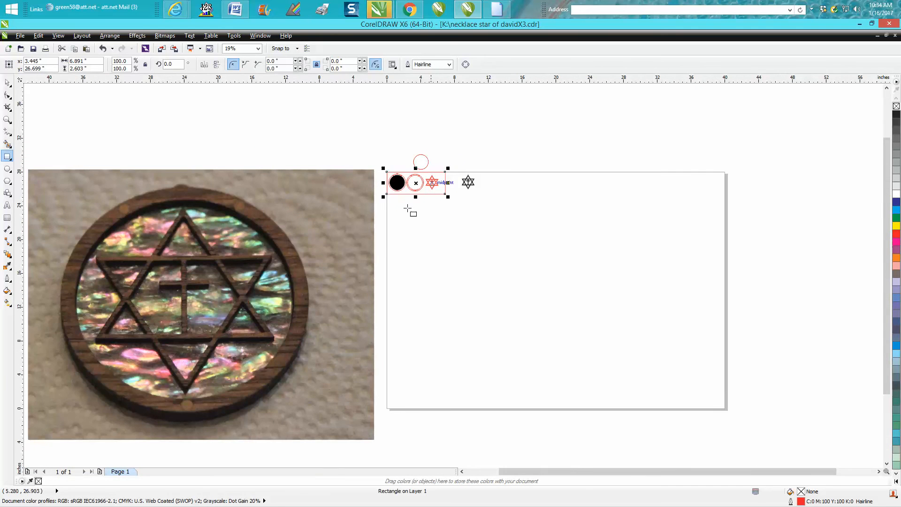
pyautogui.click(7, 119)
pyautogui.moveTo(100, 202); pyautogui.dragTo(318, 361)
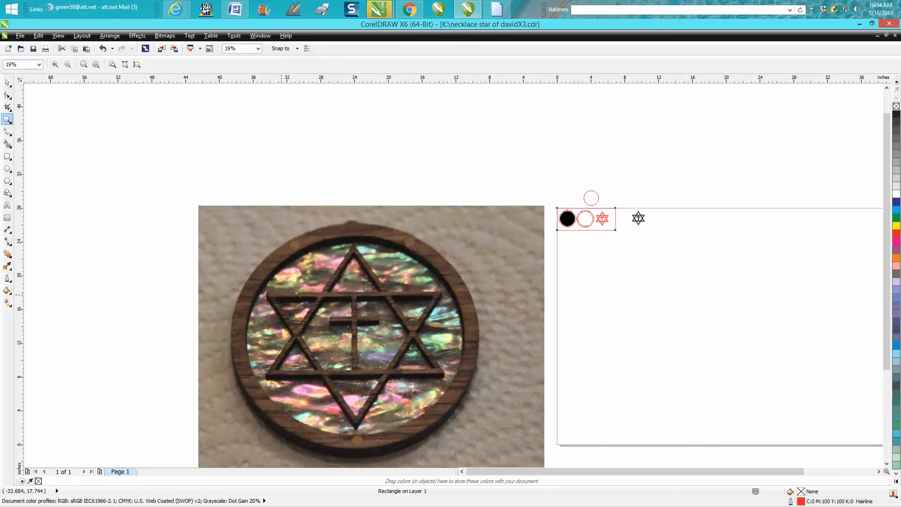
pyautogui.rightClick(369, 313)
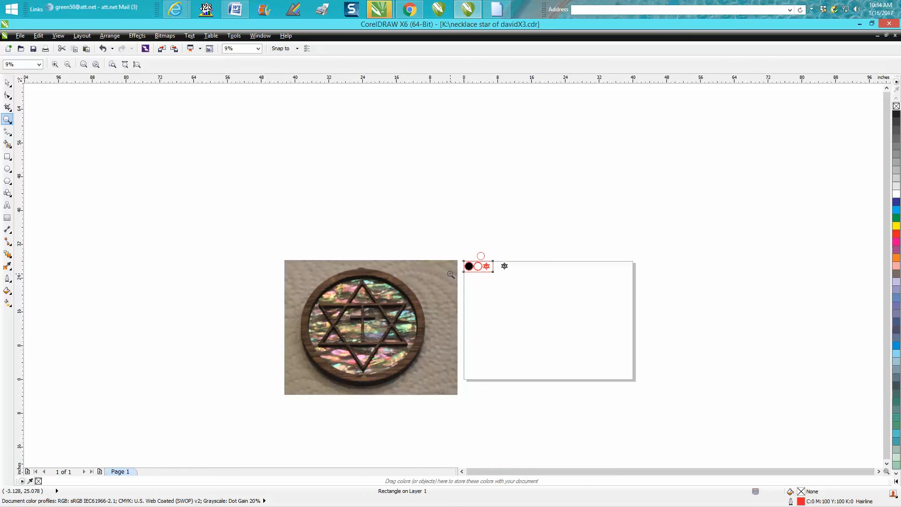
pyautogui.moveTo(457, 247); pyautogui.dragTo(517, 282)
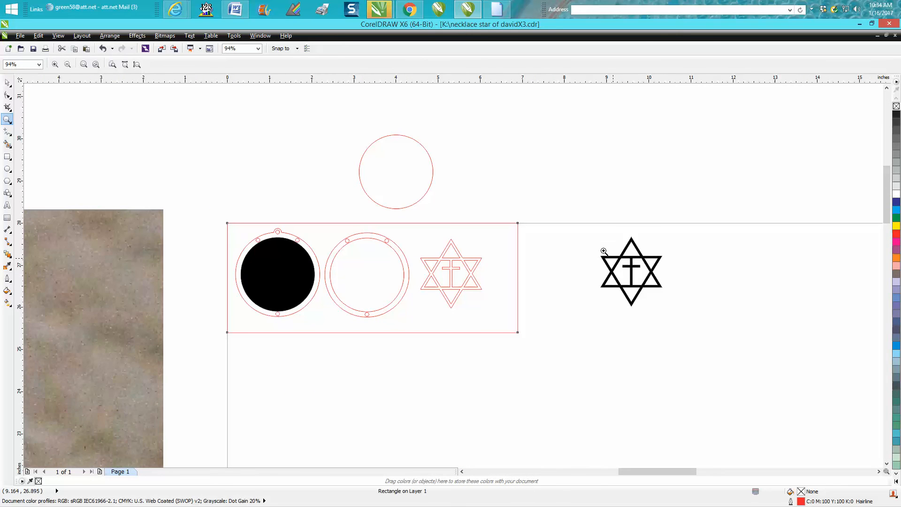
pyautogui.moveTo(587, 235); pyautogui.dragTo(683, 311)
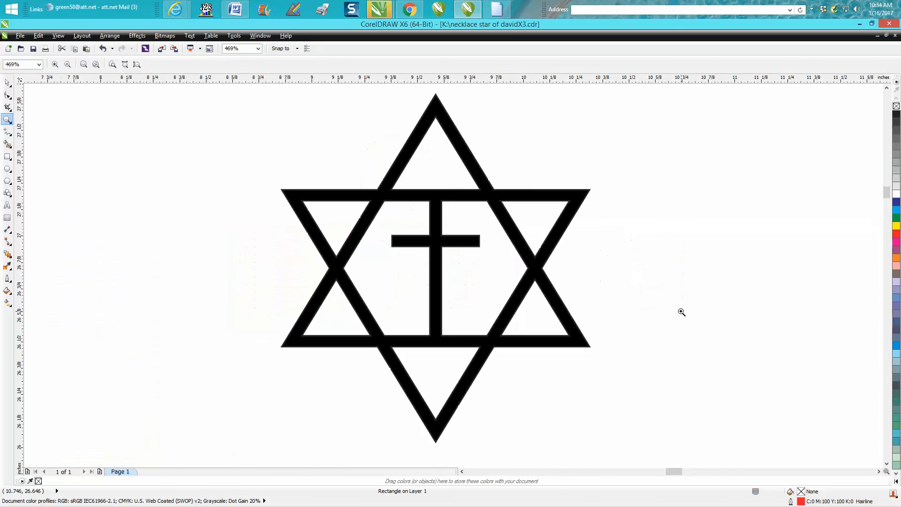